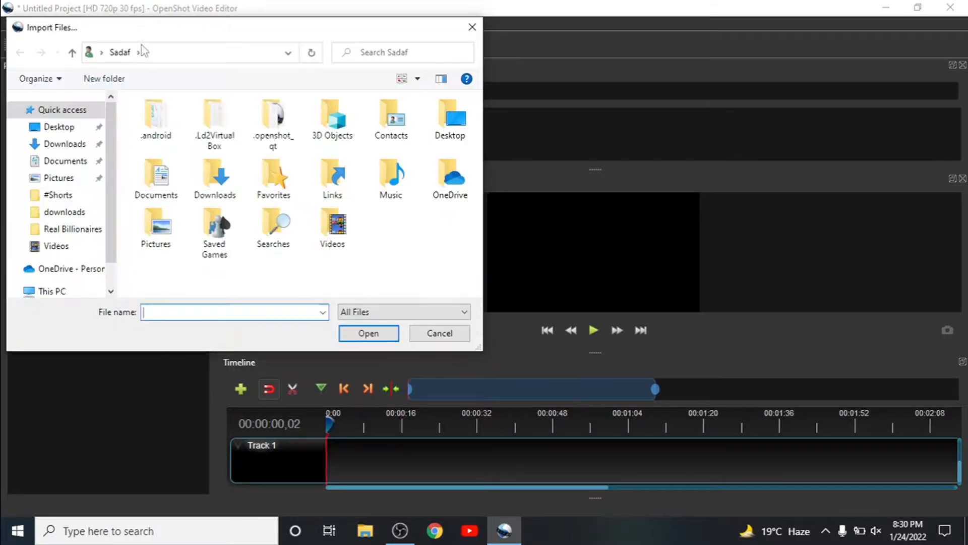
Step: Import the Fresh Fruit - 25936 video from the #Shorts folder and place it at the start of Track 1
left_click(60, 196)
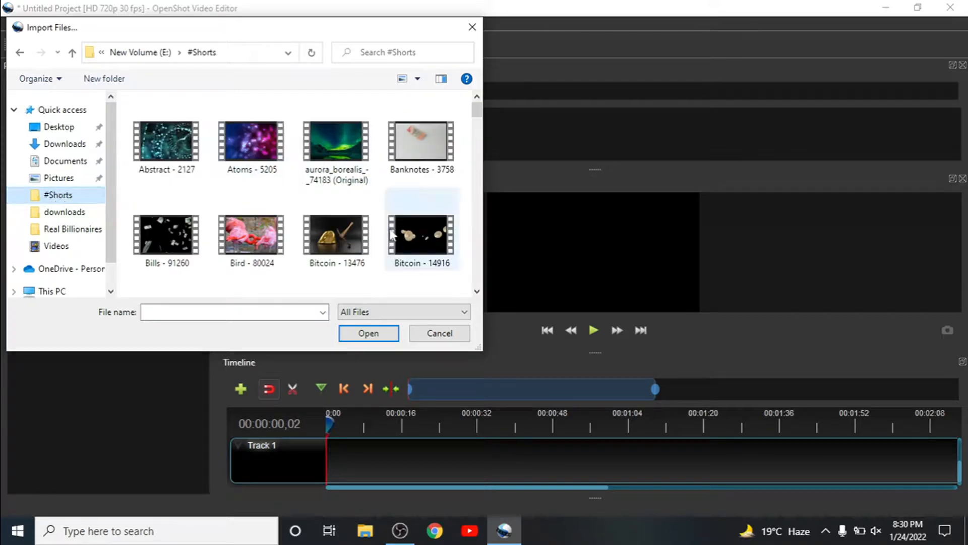
left_click_drag(478, 117, 478, 178)
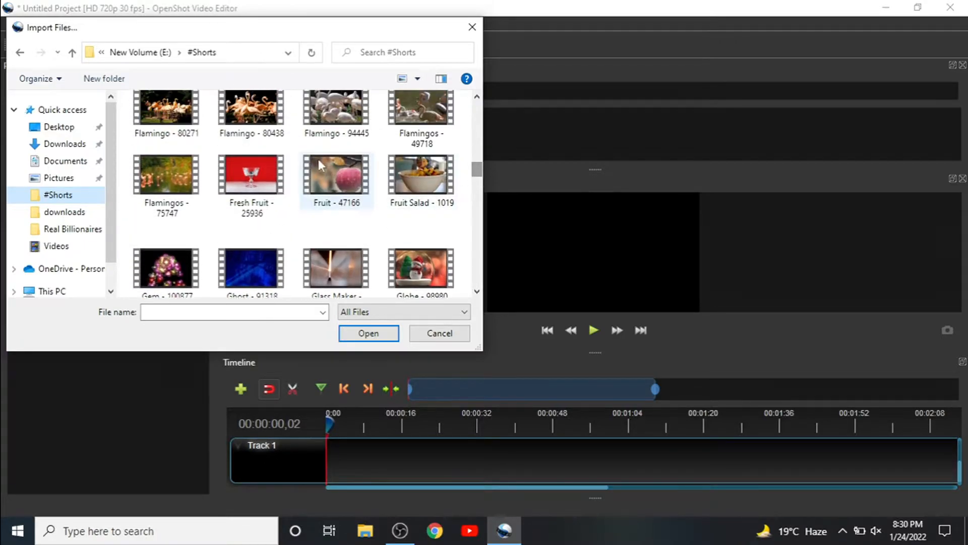
left_click(257, 162)
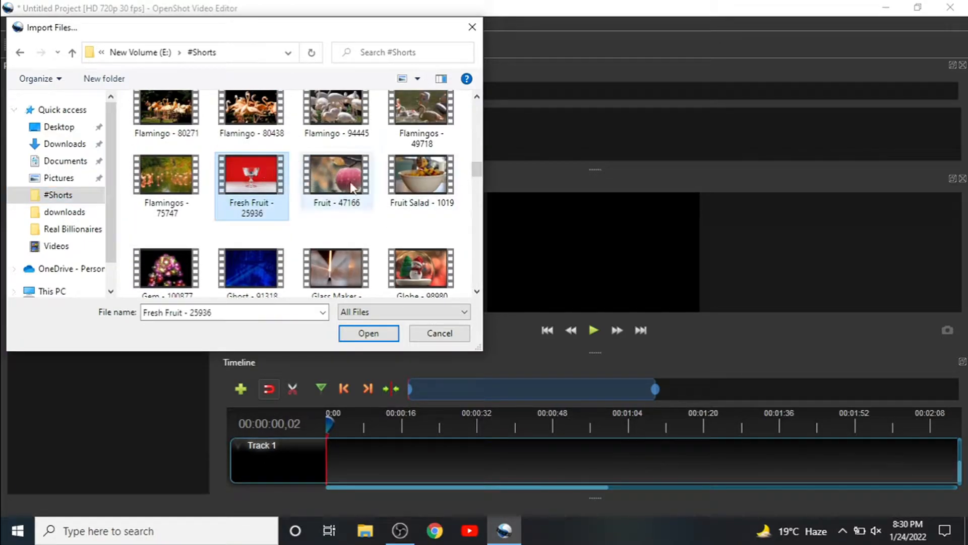
left_click(368, 333)
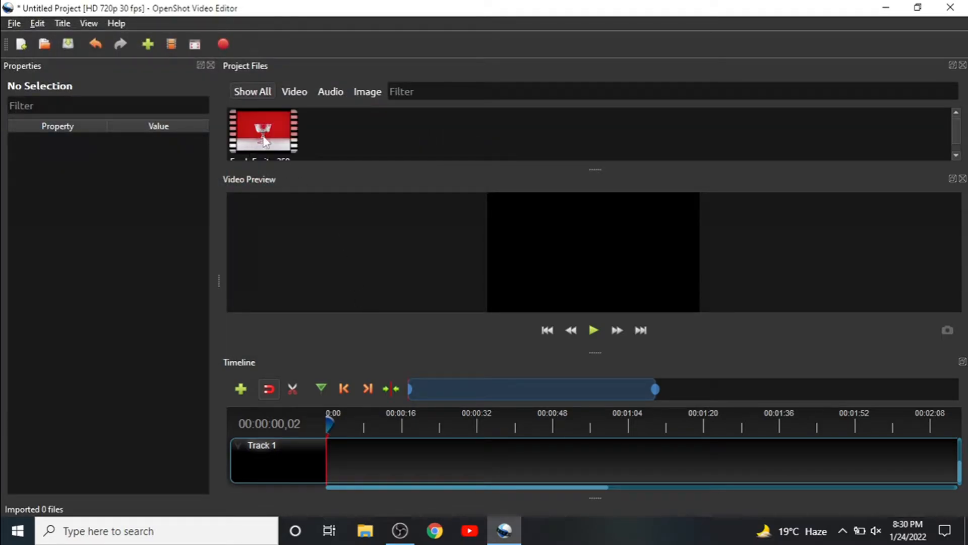
left_click(265, 139)
left_click_drag(264, 139, 302, 454)
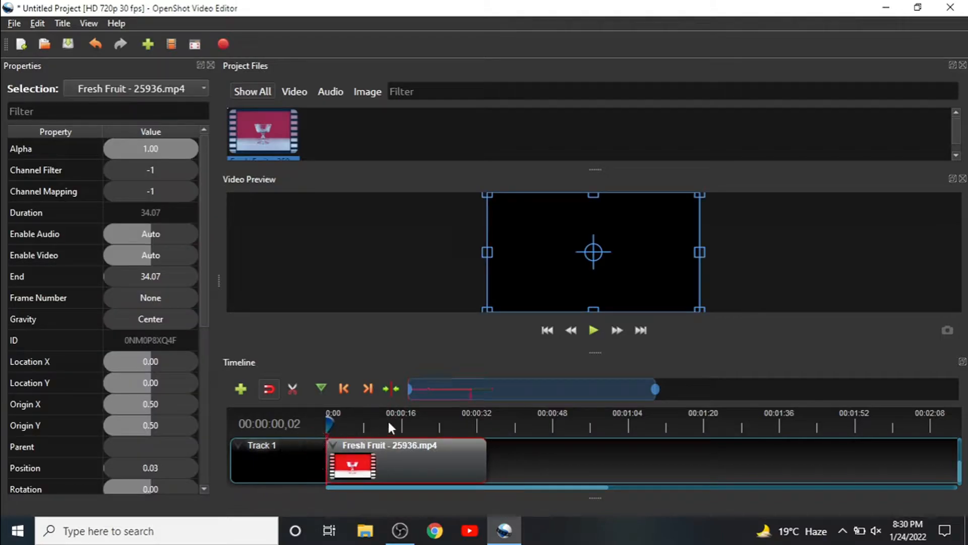
Step: Preview the Fresh Fruit clip in the timeline and return the playhead to the beginning
left_click(595, 331)
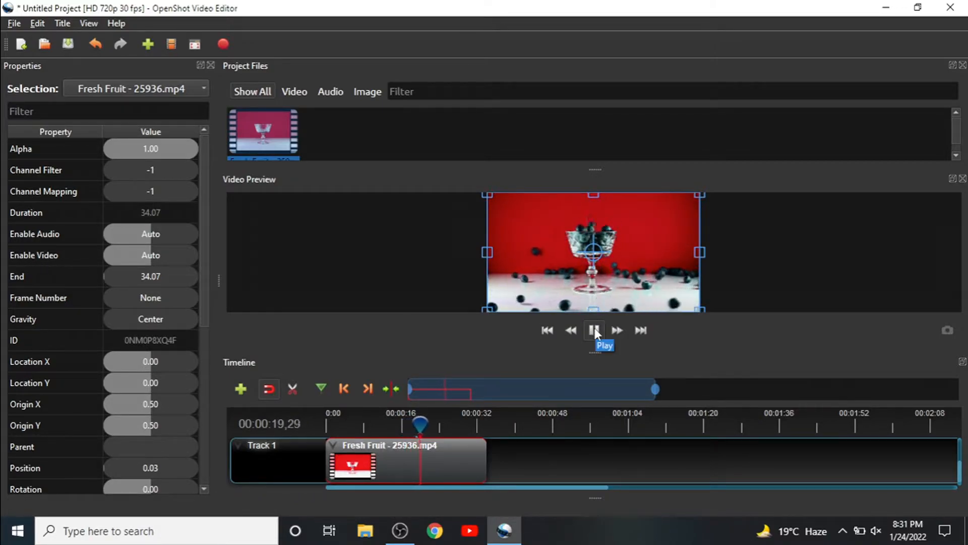
left_click(594, 331)
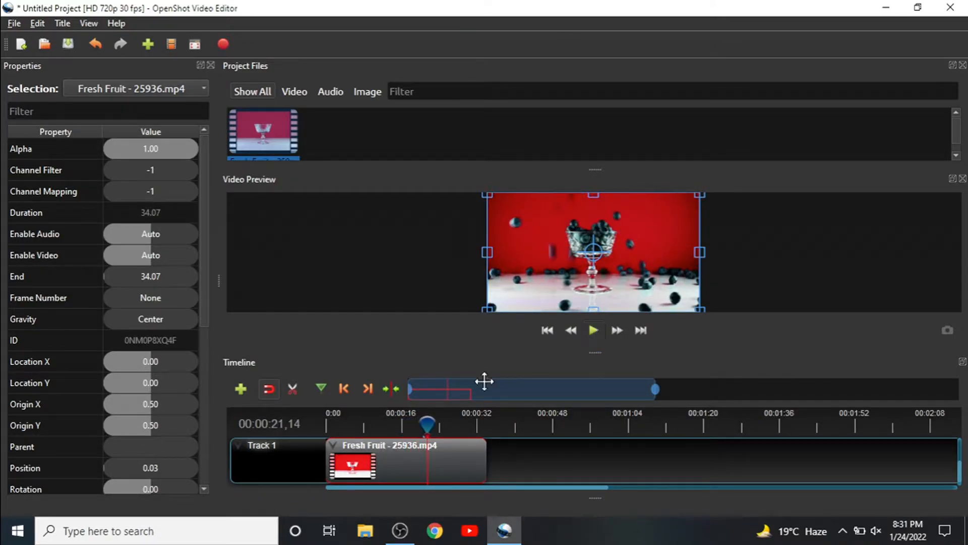
left_click_drag(431, 424, 321, 420)
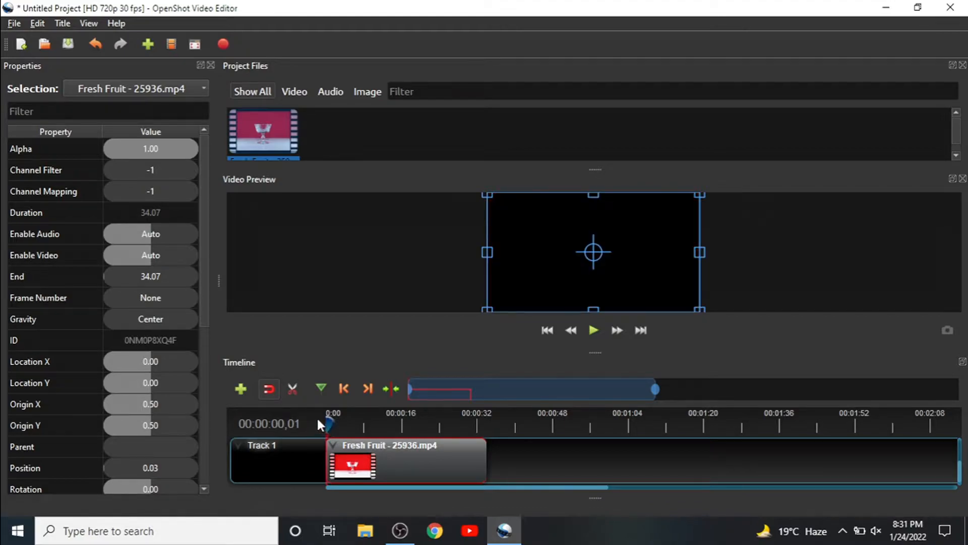
Step: Change the project profile to HD Vertical 1080p 30 fps (1080x1920)
left_click(170, 43)
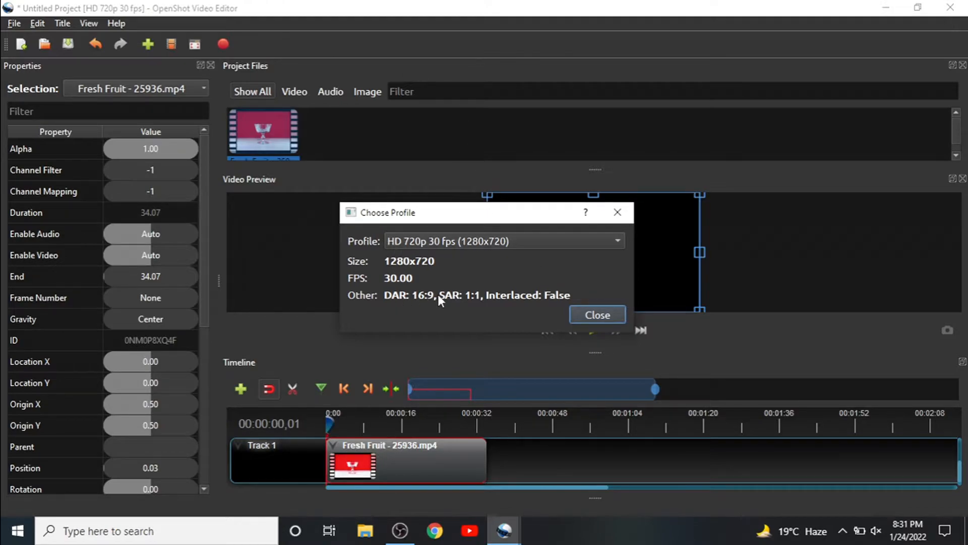
left_click(595, 240)
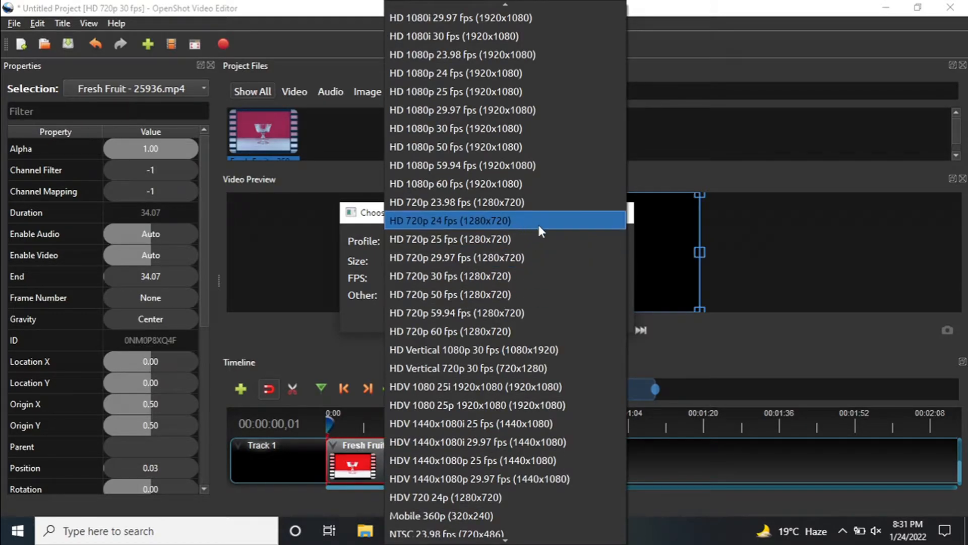
left_click(486, 351)
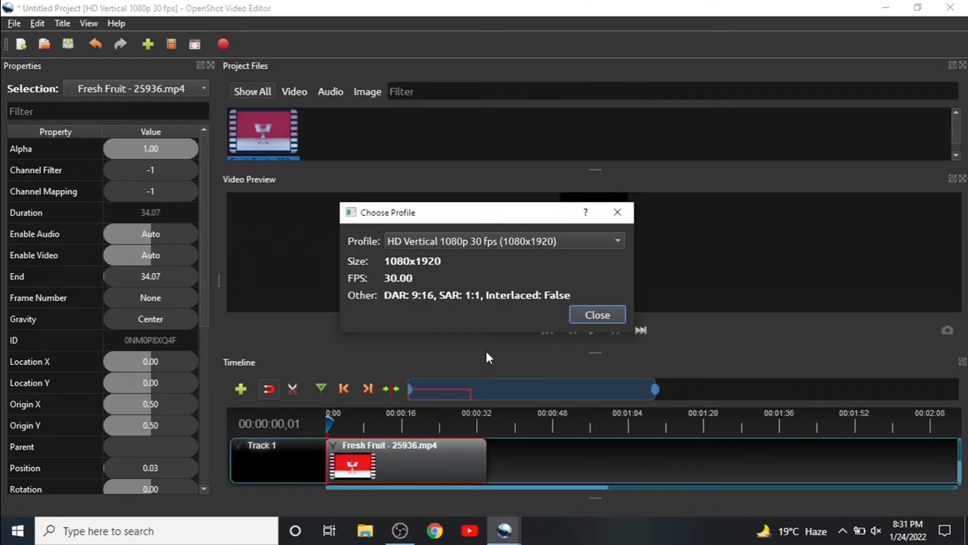
left_click(586, 317)
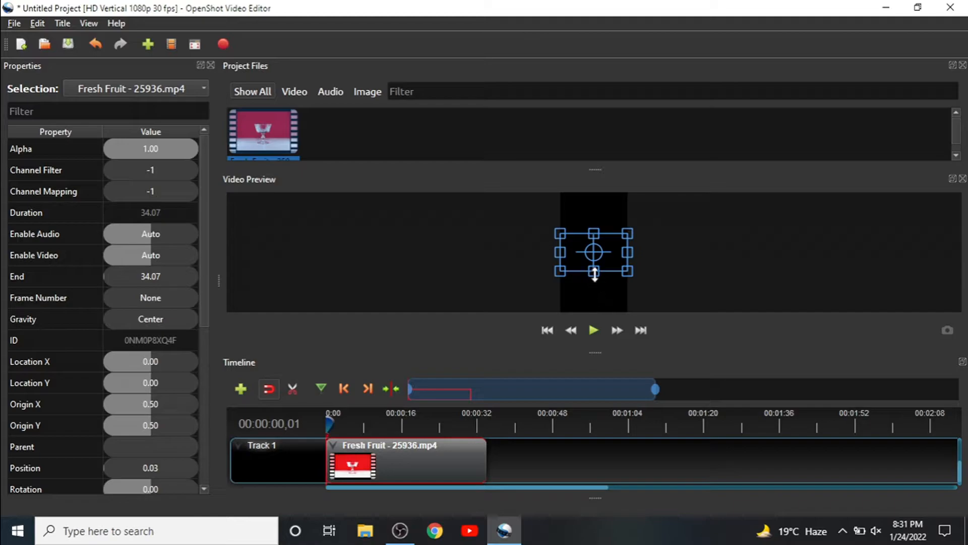
Step: Stretch the Fresh Fruit clip vertically in the preview to fill nearly the full height of the vertical frame, and play it back
left_click_drag(594, 273, 595, 311)
left_click(595, 330)
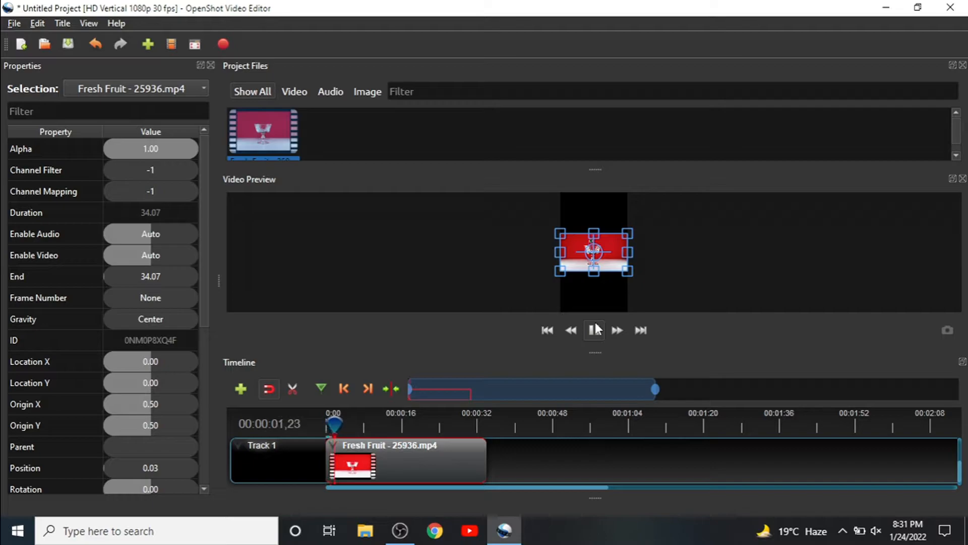
left_click(594, 330)
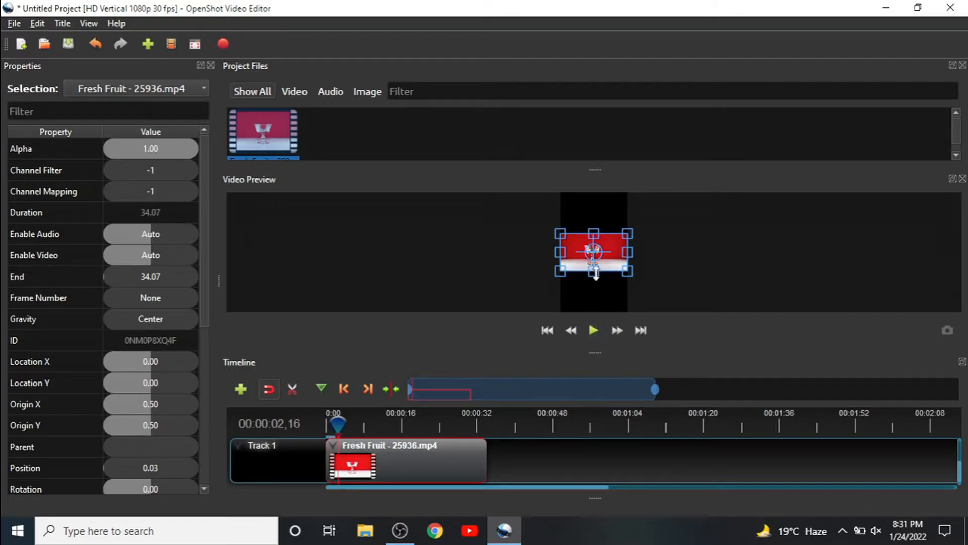
left_click_drag(594, 273, 595, 308)
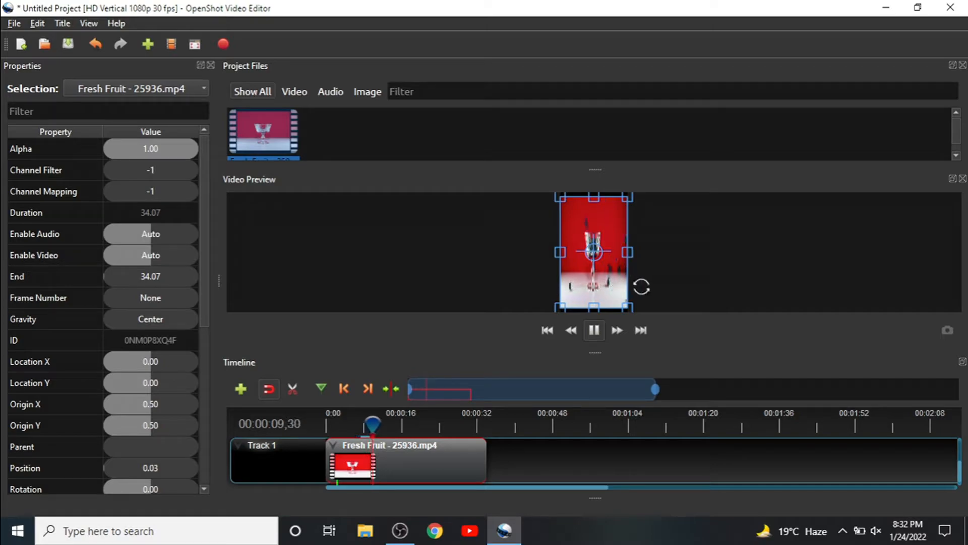
left_click(596, 326)
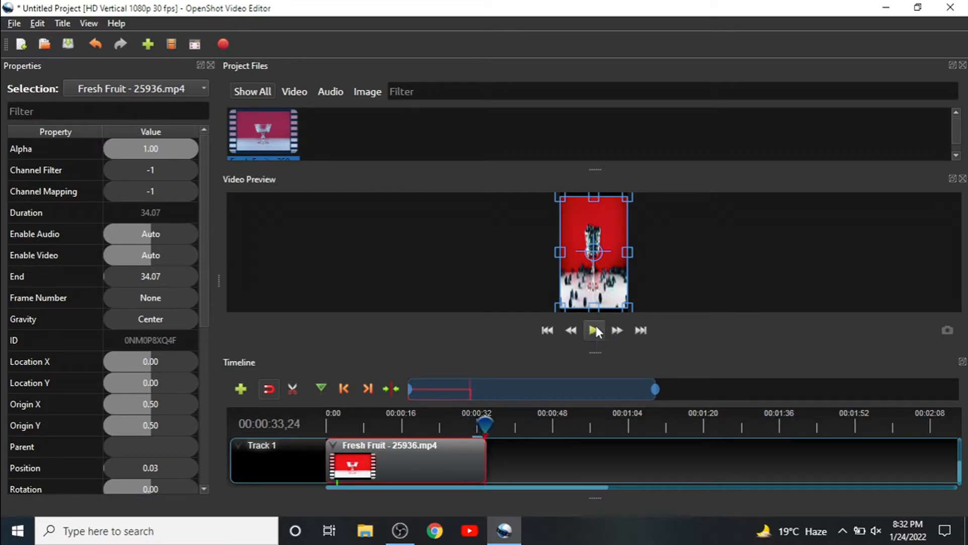
Step: Start a video export and set its file name to "blue berry"
left_click(224, 44)
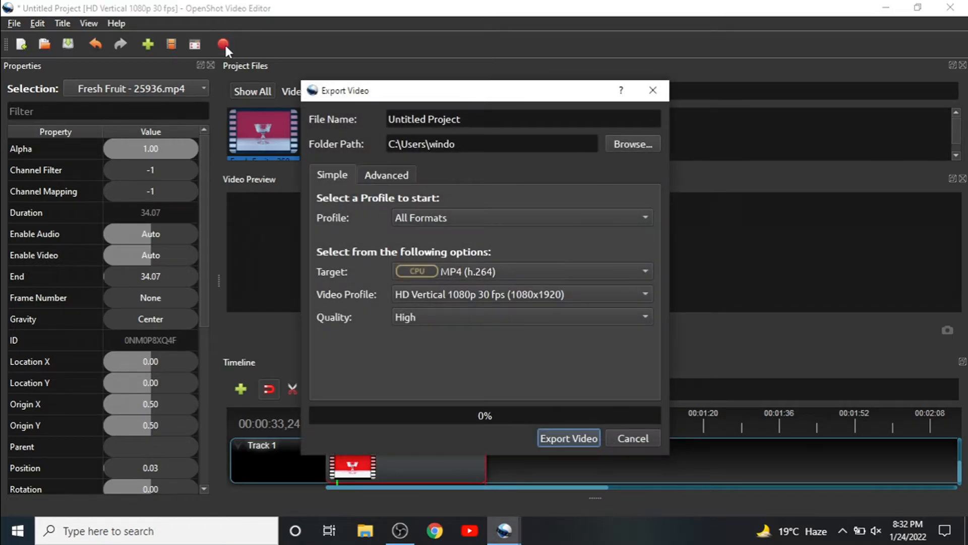
left_click_drag(457, 119, 361, 119)
left_click_drag(468, 119, 429, 119)
left_click_drag(427, 119, 377, 117)
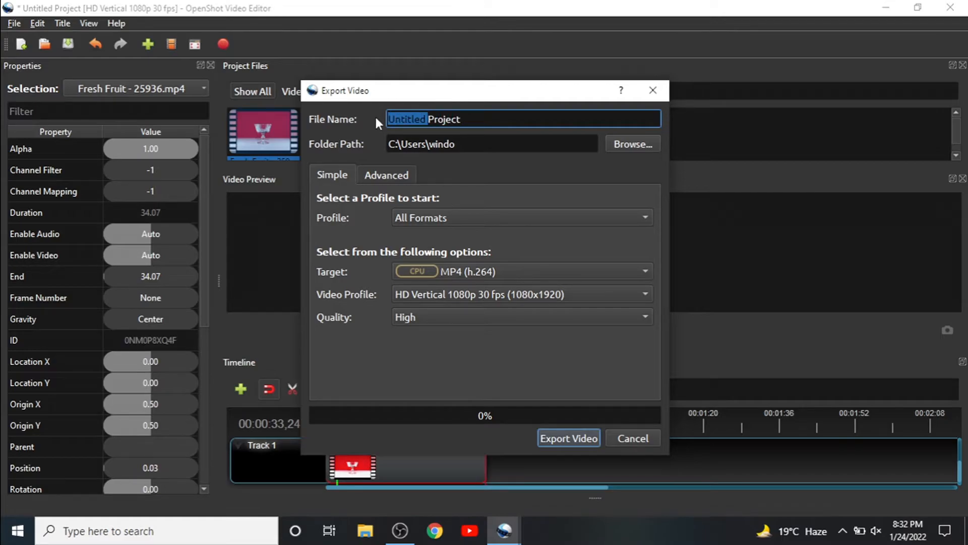
type("blu")
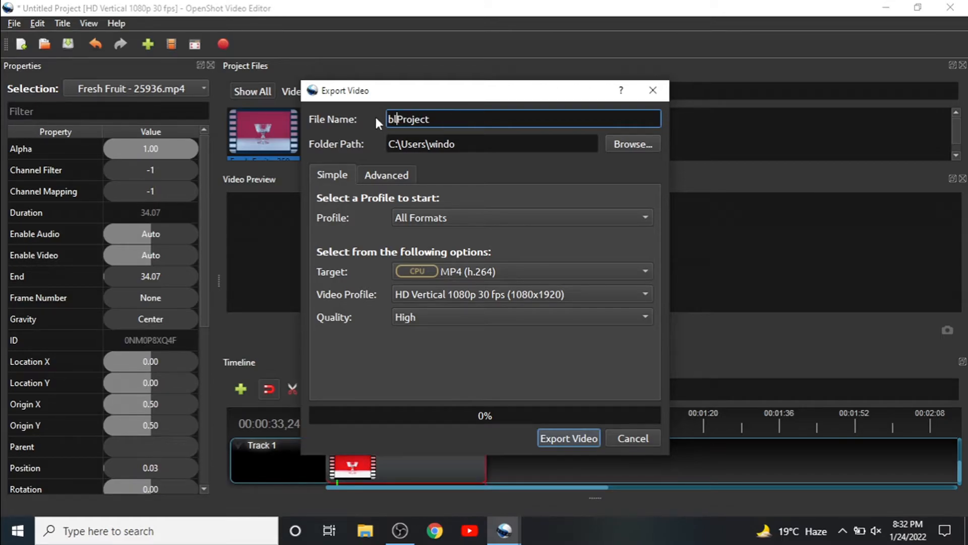
type("e")
left_click_drag(446, 119, 410, 117)
Step: Set the export folder to Videos and export the video, closing the export dialog on completion
left_click(628, 144)
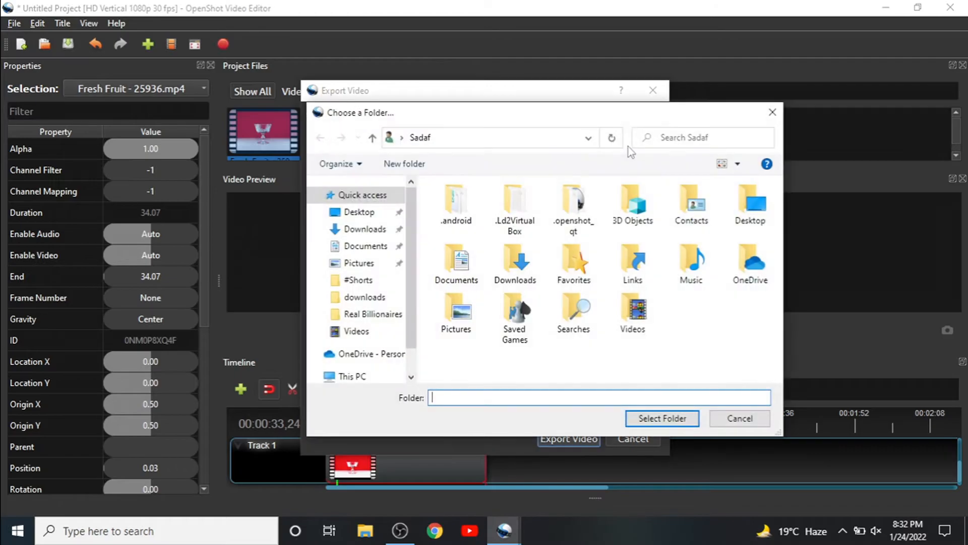
left_click(356, 331)
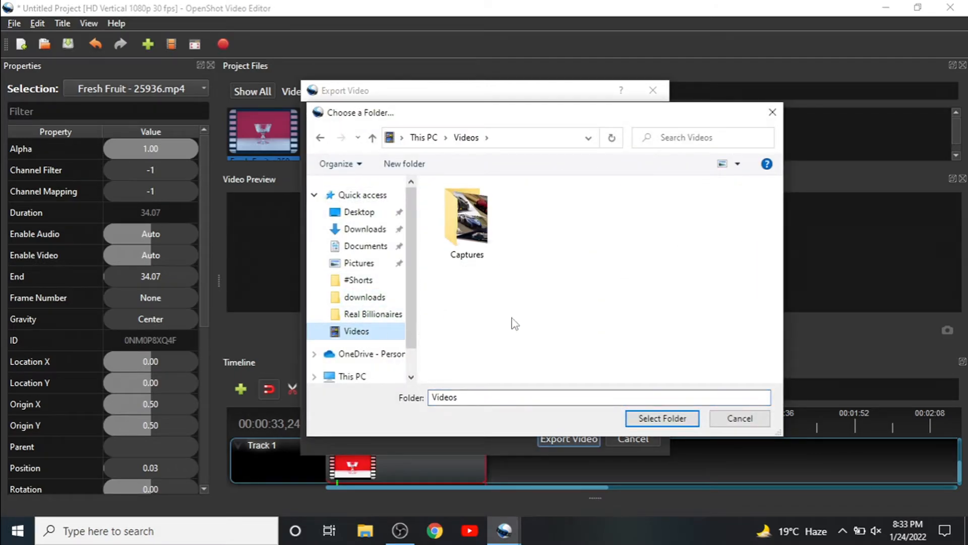
left_click(658, 420)
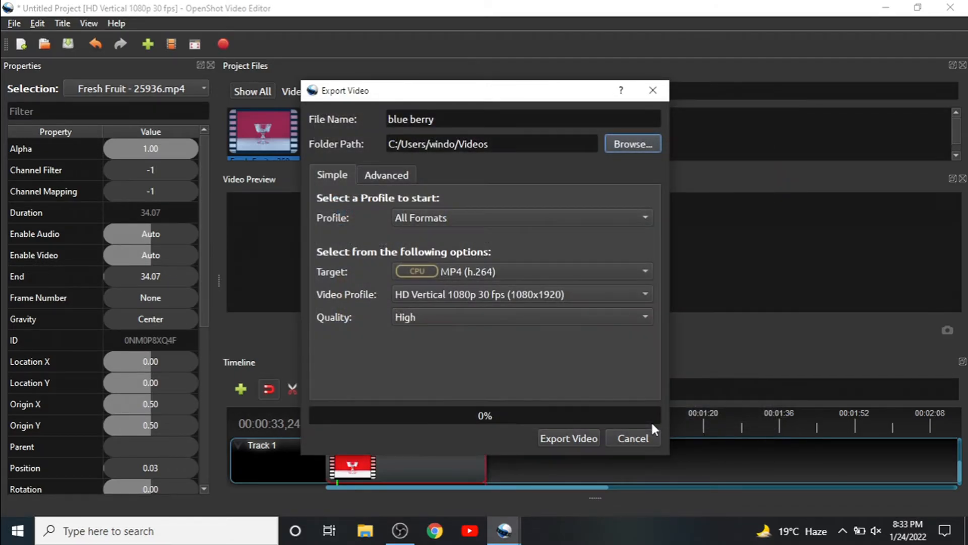
left_click(573, 437)
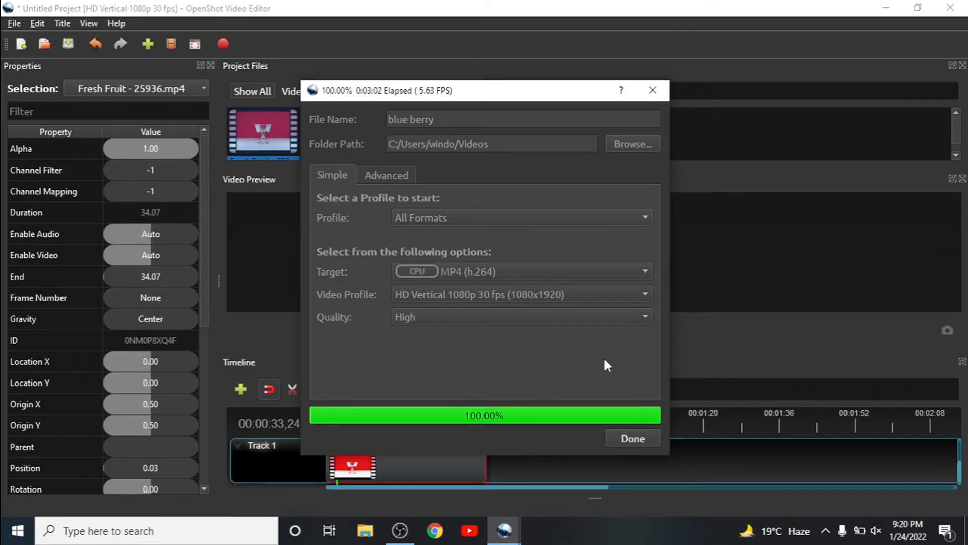
left_click(633, 438)
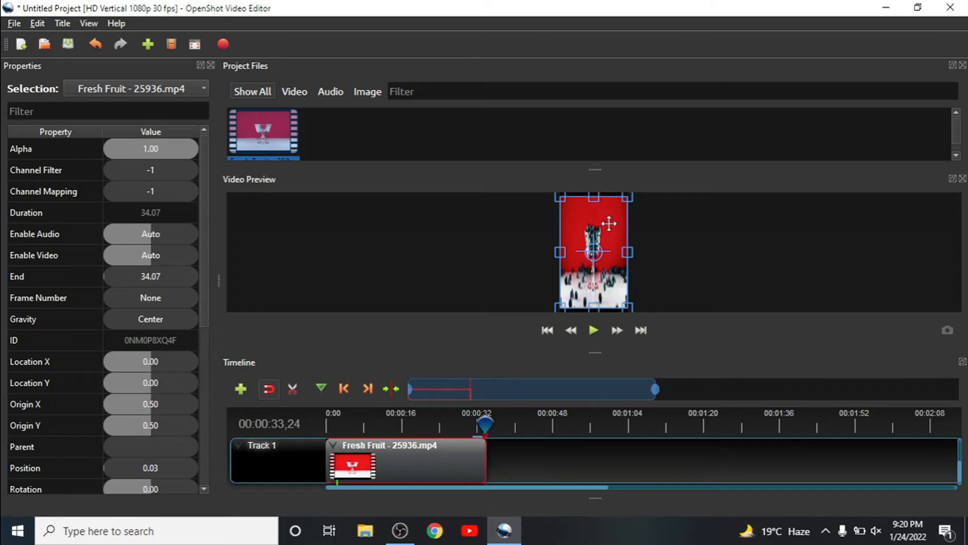
Step: Close the video editor without saving the project changes
left_click(951, 7)
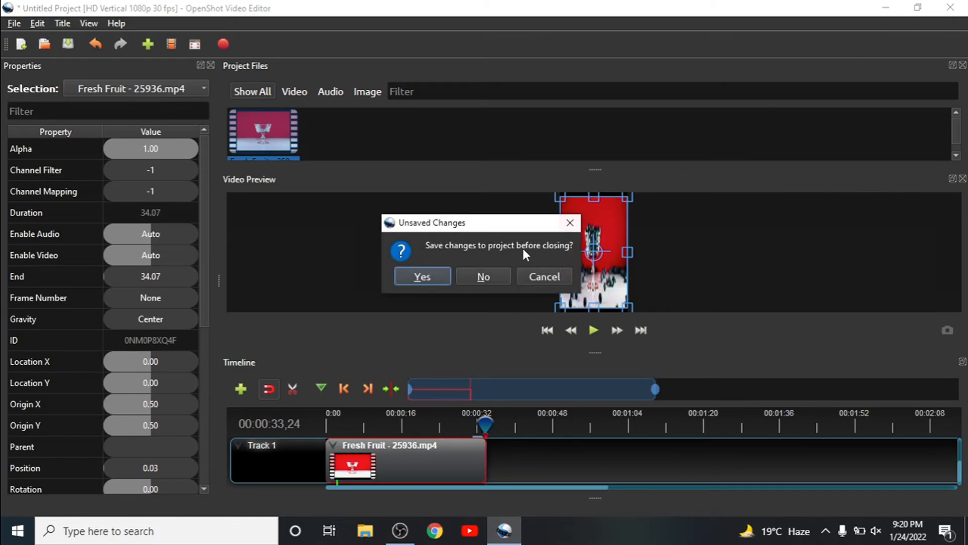
left_click(488, 275)
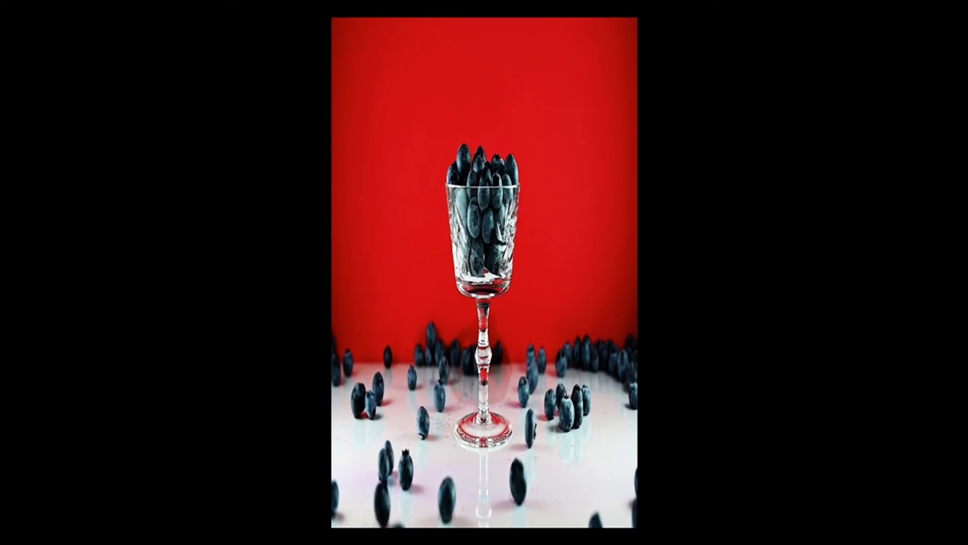
mouse_move(519, 325)
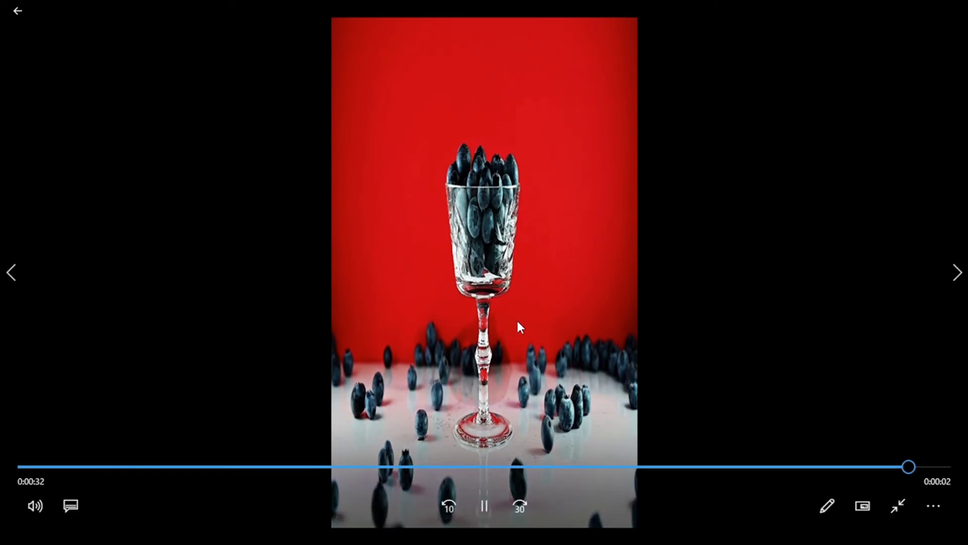